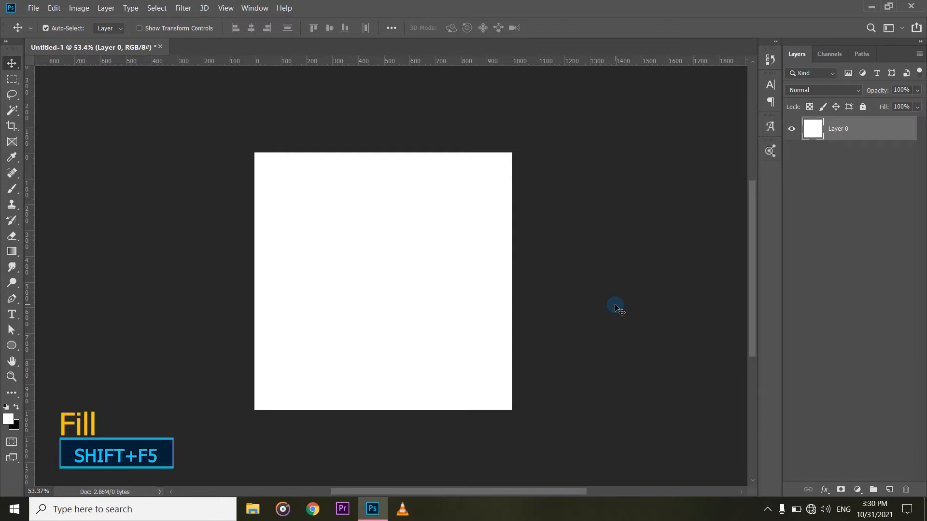
# Step: Fill Layer 0 with the solid color #18829c in Normal mode at 100% opacity
pyautogui.hotkey('shift', 'F5')
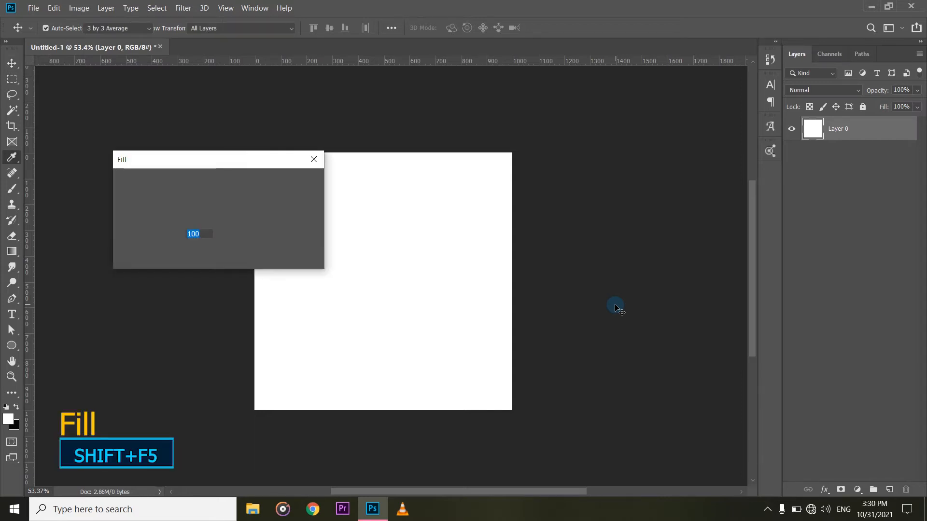
pyautogui.click(227, 182)
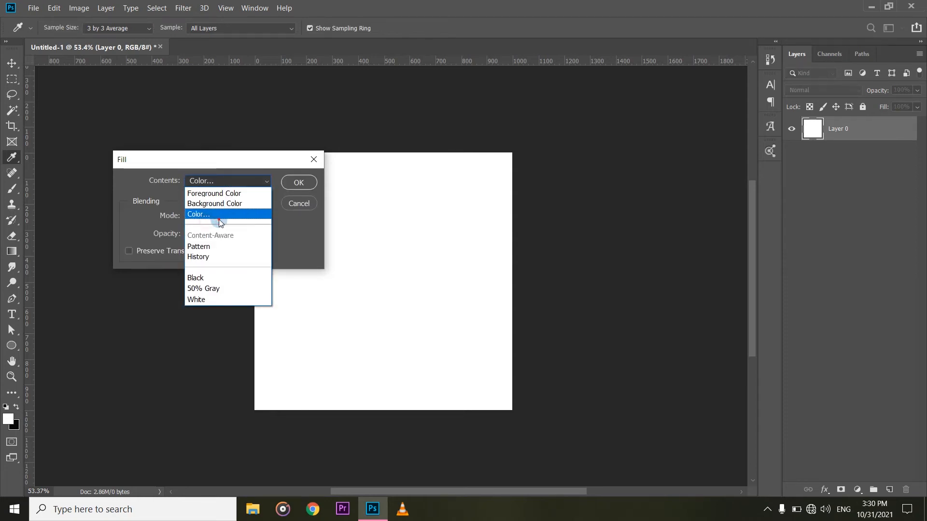
pyautogui.click(222, 217)
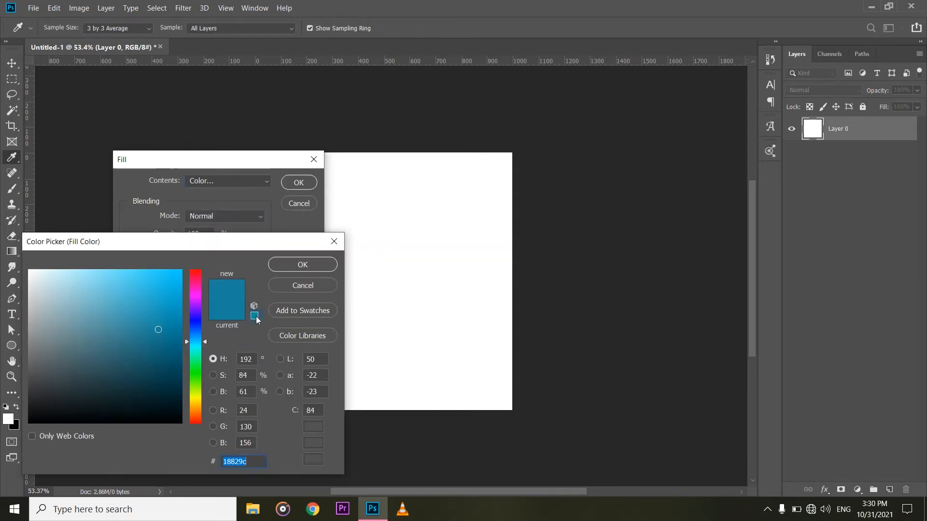
pyautogui.click(303, 266)
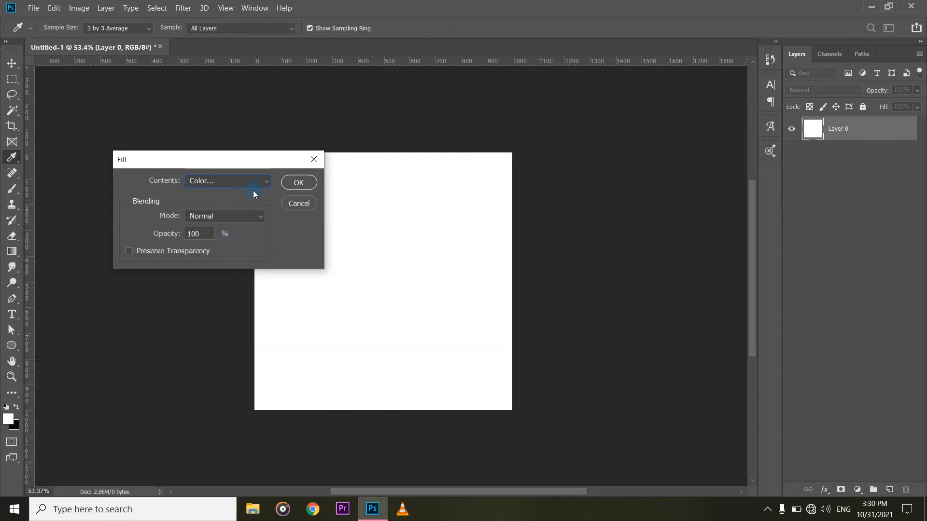
pyautogui.click(299, 187)
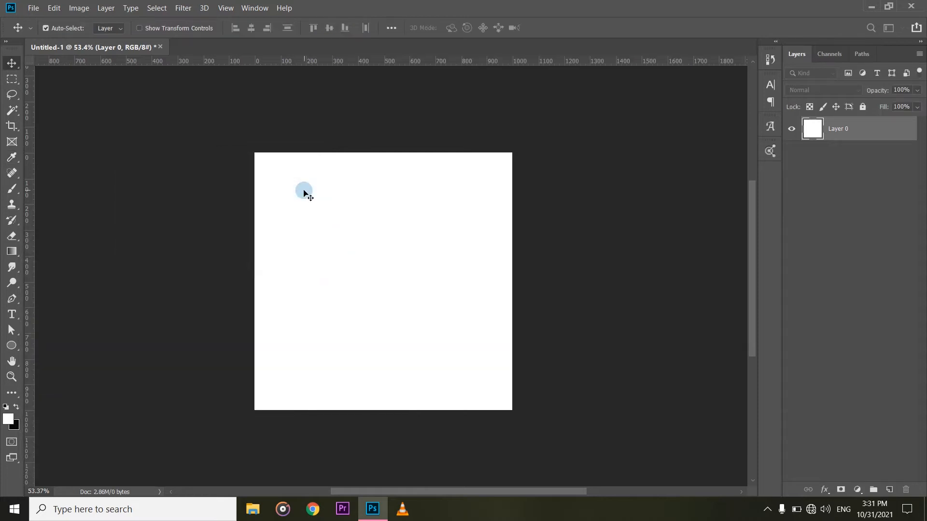
# Step: Open the Blending Options of Layer 0 and shift the Layer Style dialog slightly
pyautogui.rightClick(871, 133)
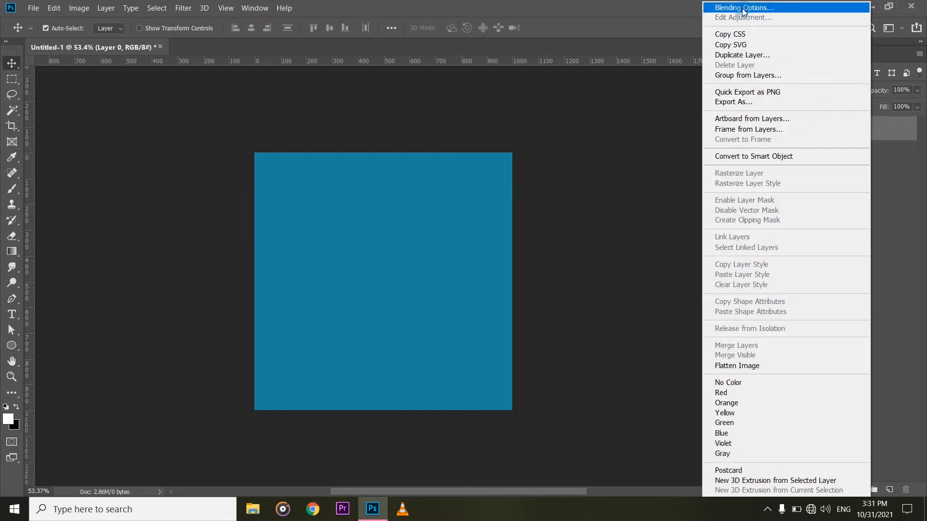
pyautogui.click(742, 8)
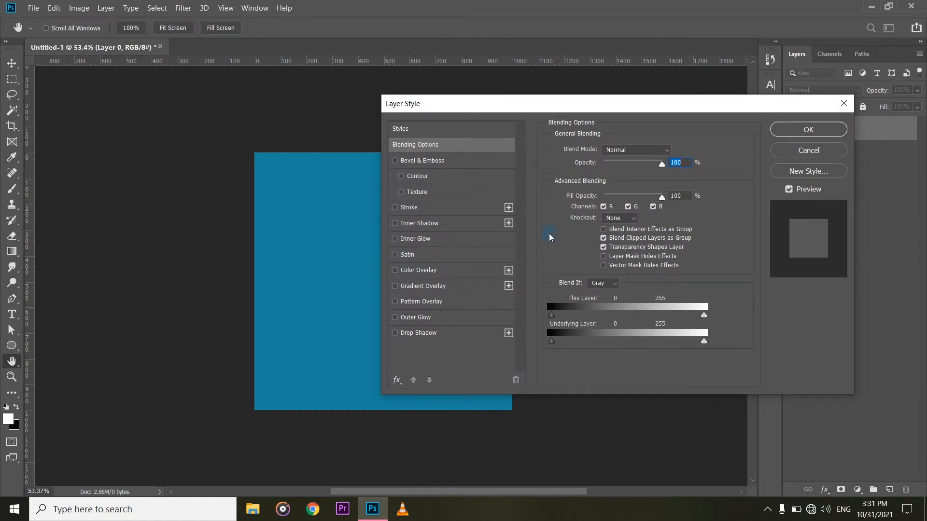
pyautogui.moveTo(517, 100); pyautogui.dragTo(496, 93)
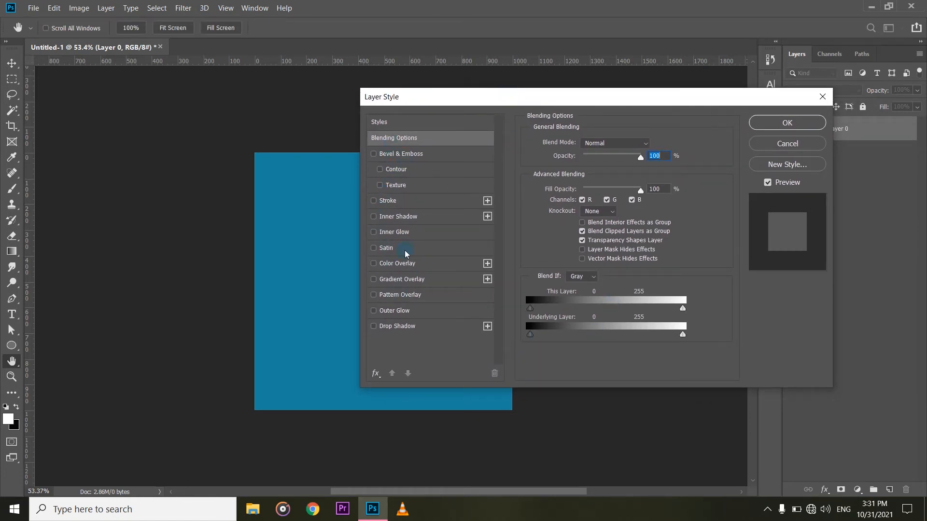
# Step: Try the Gradient Overlay, Satin and Color Overlay effects on Layer 0, and switch them all off again
pyautogui.click(374, 280)
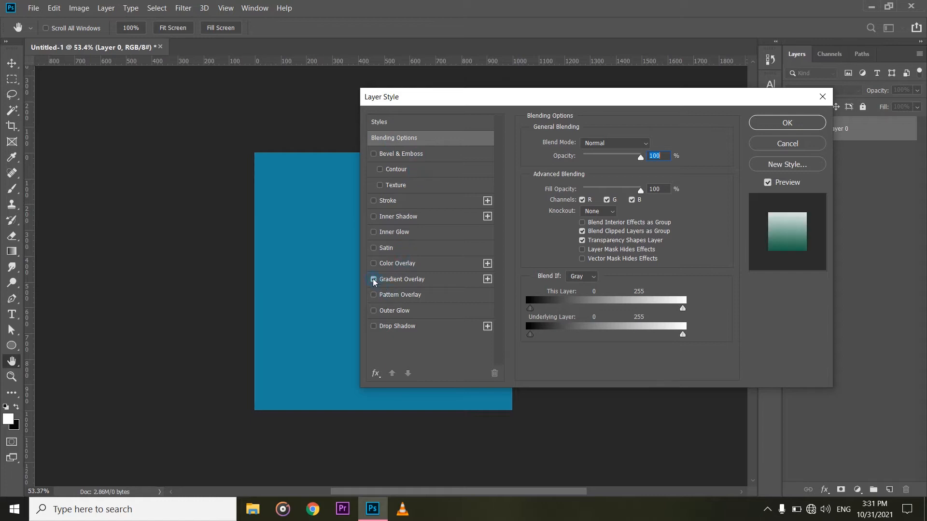
pyautogui.click(374, 248)
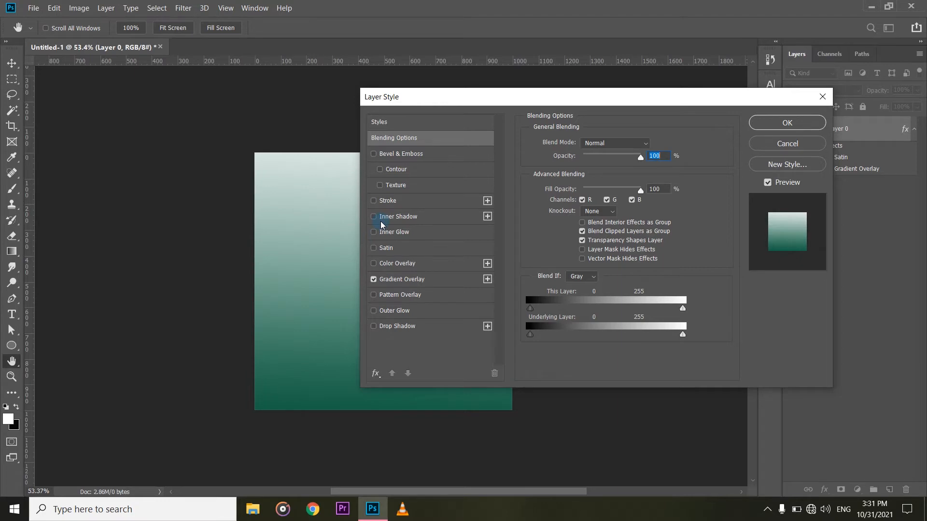
pyautogui.click(374, 265)
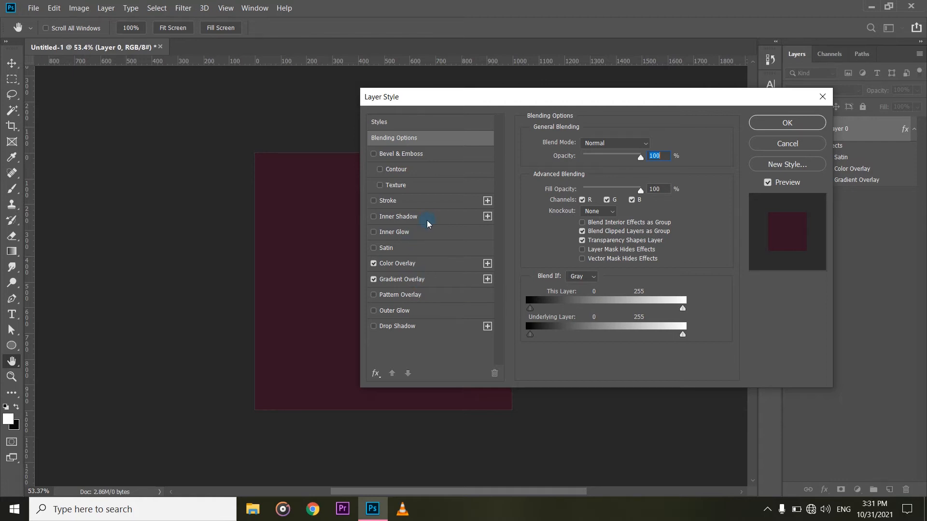
pyautogui.click(374, 250)
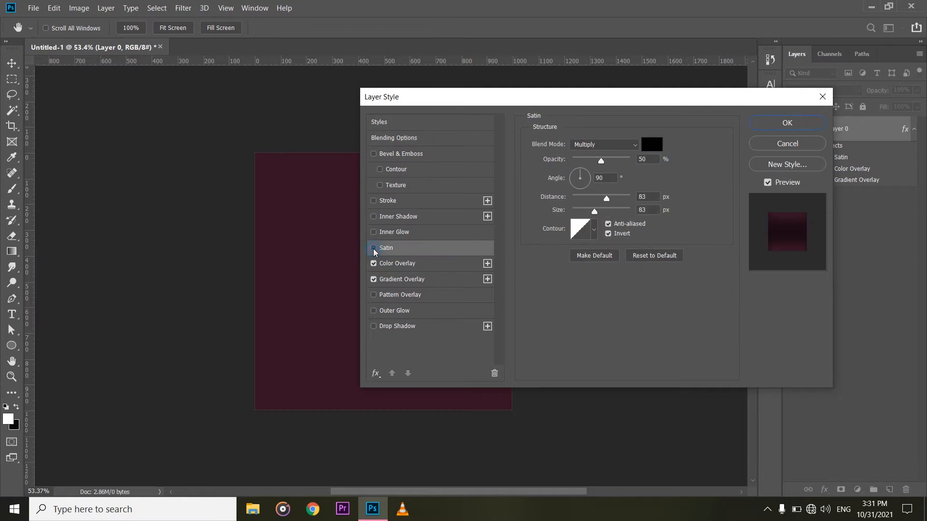
pyautogui.click(374, 279)
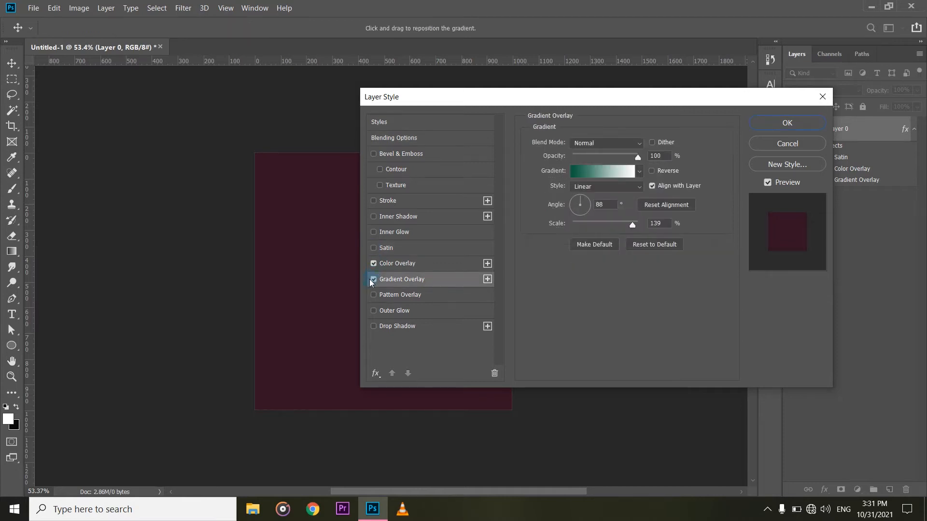
pyautogui.click(374, 264)
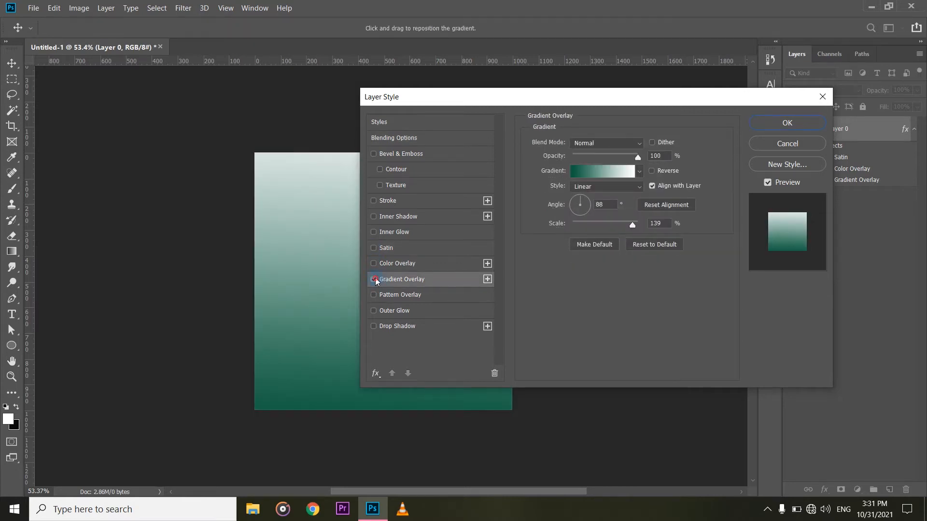
pyautogui.click(374, 279)
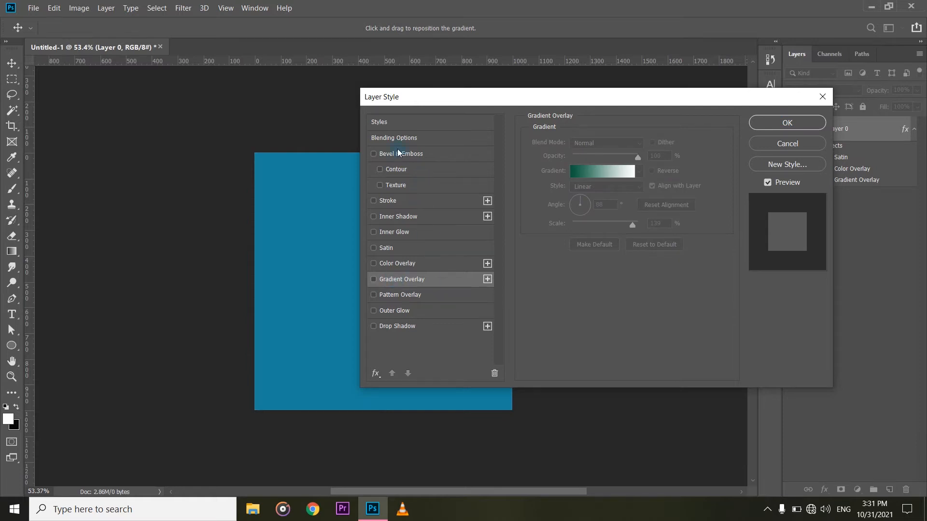
# Step: Enable Bevel & Emboss with Texture on Layer 0, arranging the dialog and canvas so the whole square is in view
pyautogui.click(409, 185)
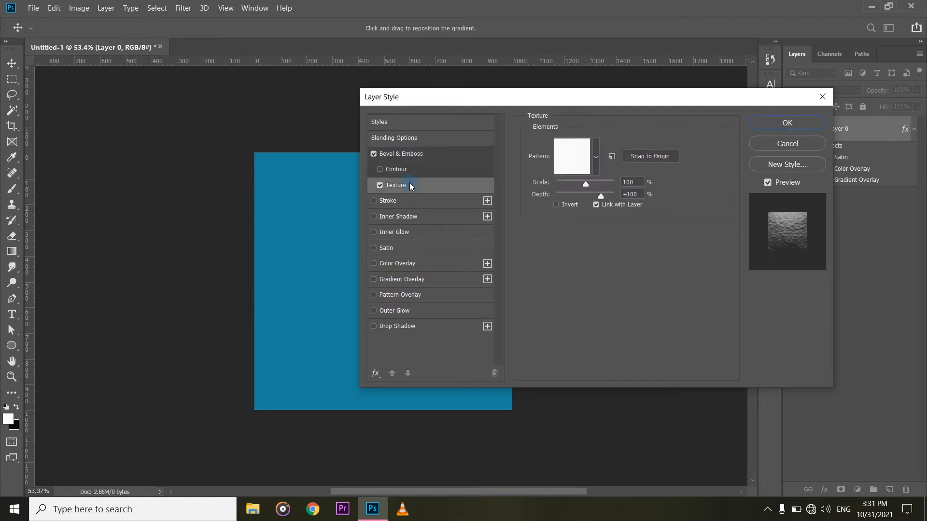
pyautogui.moveTo(499, 99); pyautogui.dragTo(609, 42)
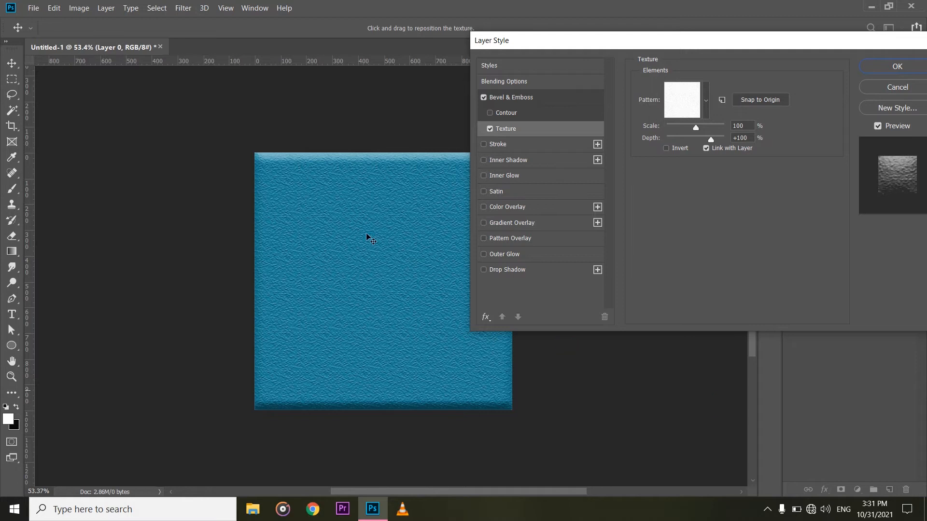
pyautogui.moveTo(574, 35); pyautogui.dragTo(594, 40)
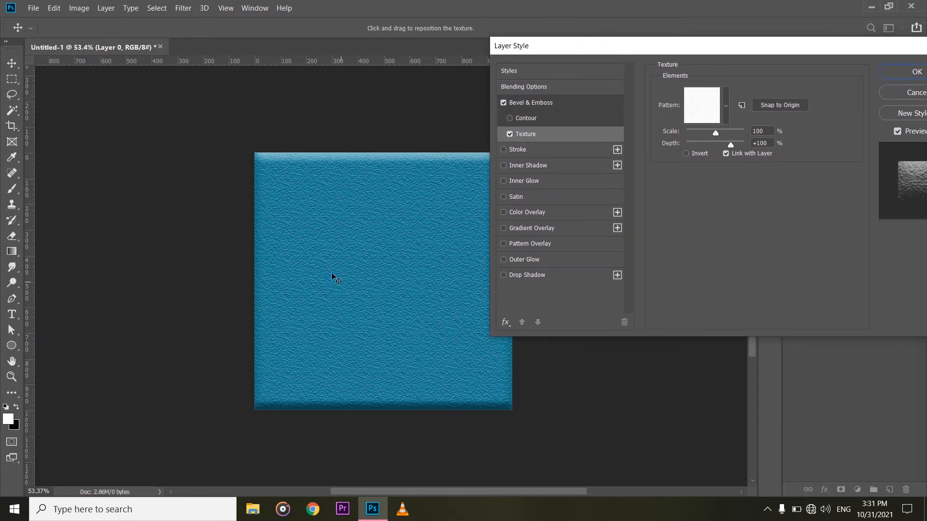
pyautogui.hscroll(5, 331, 275)
pyautogui.hscroll(3, 338, 279)
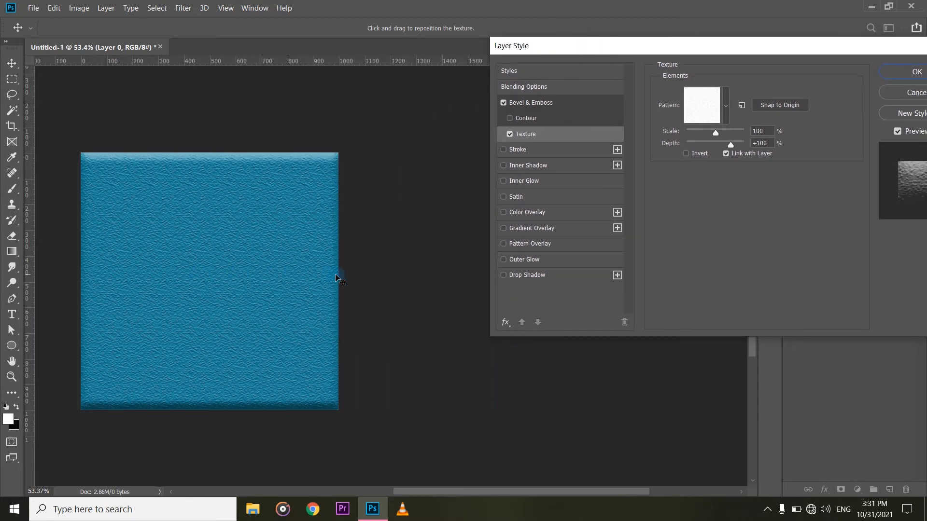
pyautogui.hscroll(-3, 337, 279)
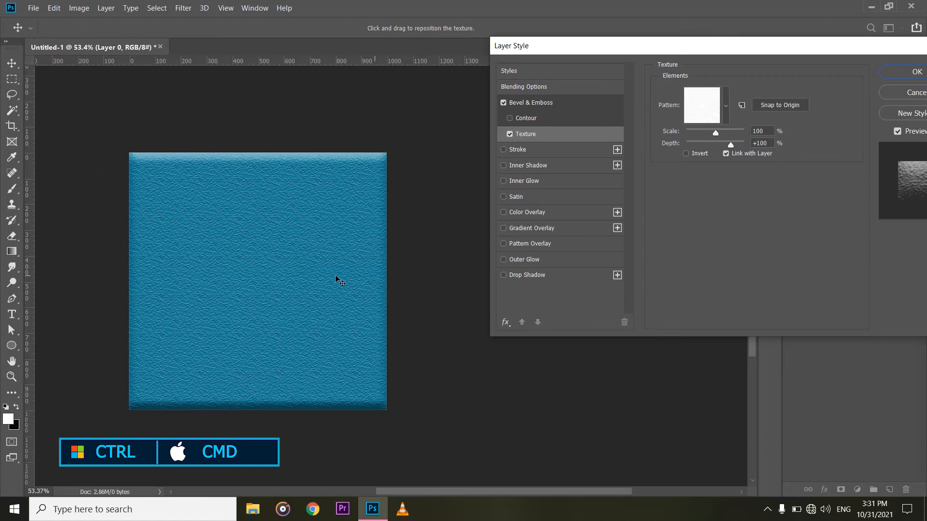
pyautogui.hscroll(2, 337, 277)
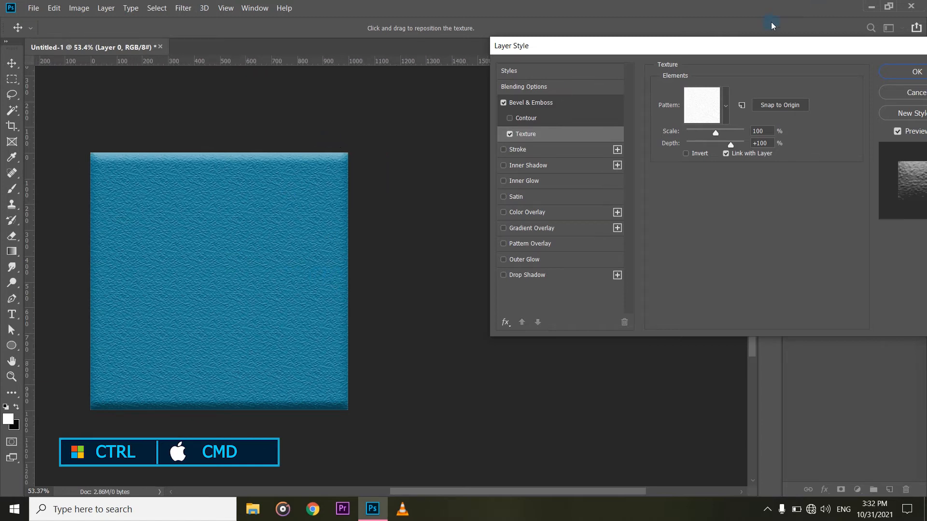
pyautogui.moveTo(731, 43); pyautogui.dragTo(645, 52)
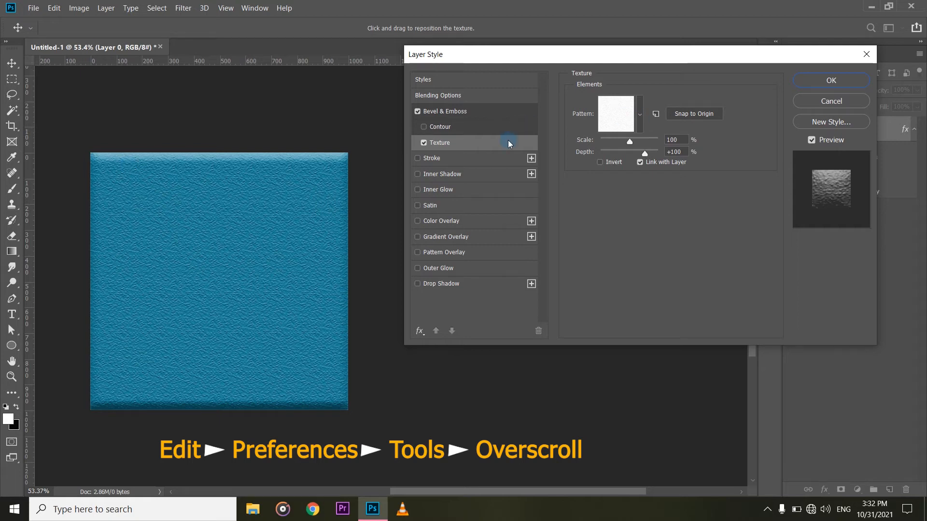
# Step: Try several texture patterns, including dots, concentric squares and a maze-like one, and choose the yellow speckled pattern
pyautogui.click(640, 117)
pyautogui.click(641, 117)
pyautogui.click(641, 117)
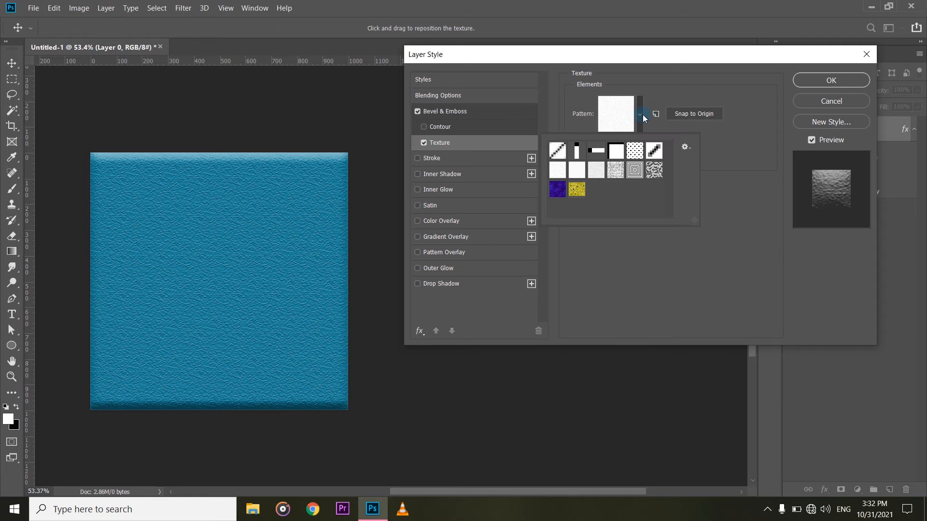
pyautogui.click(641, 117)
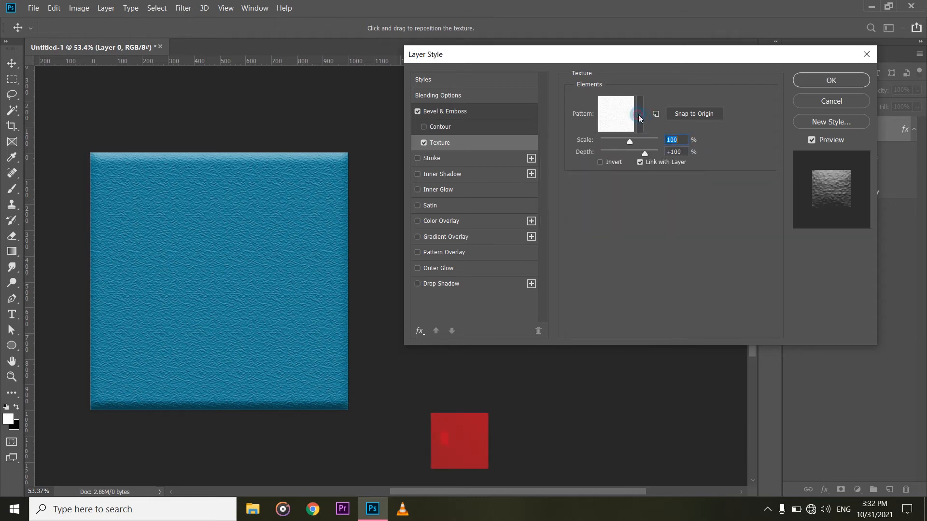
pyautogui.click(640, 116)
pyautogui.click(636, 152)
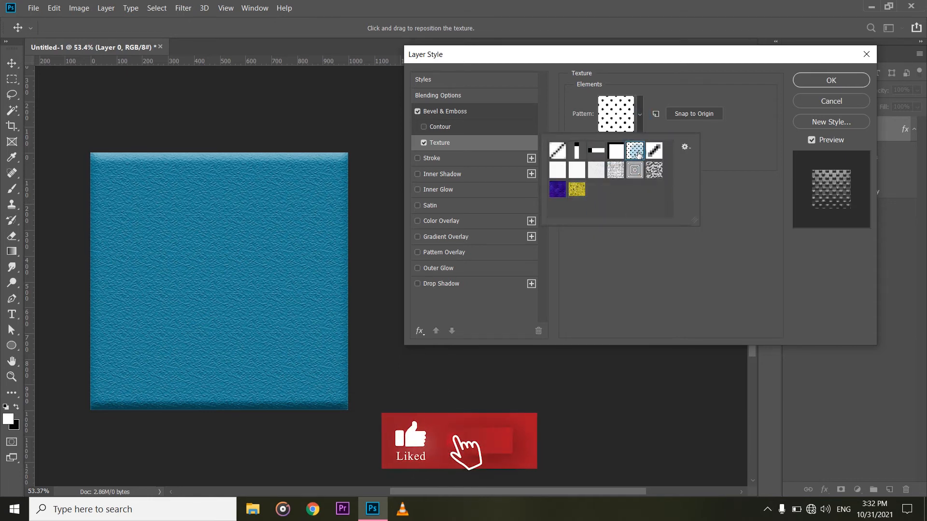
pyautogui.click(640, 172)
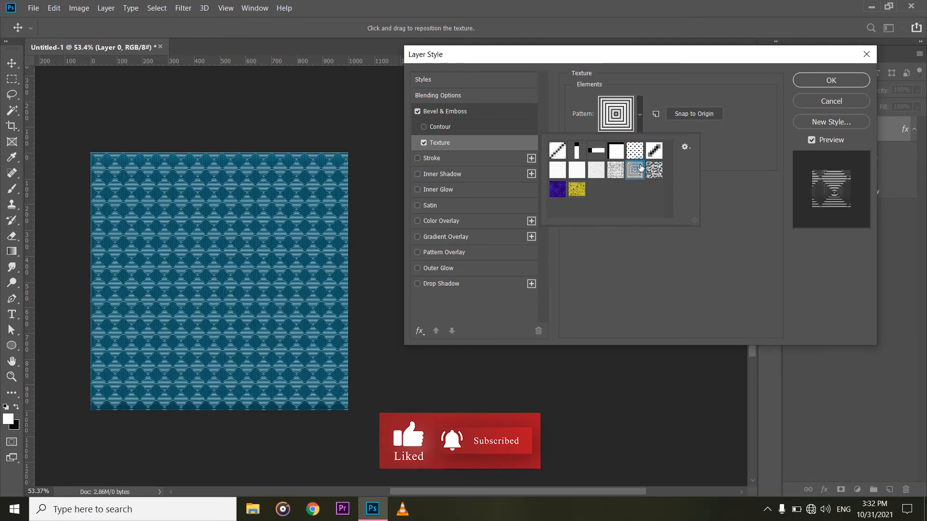
pyautogui.click(654, 173)
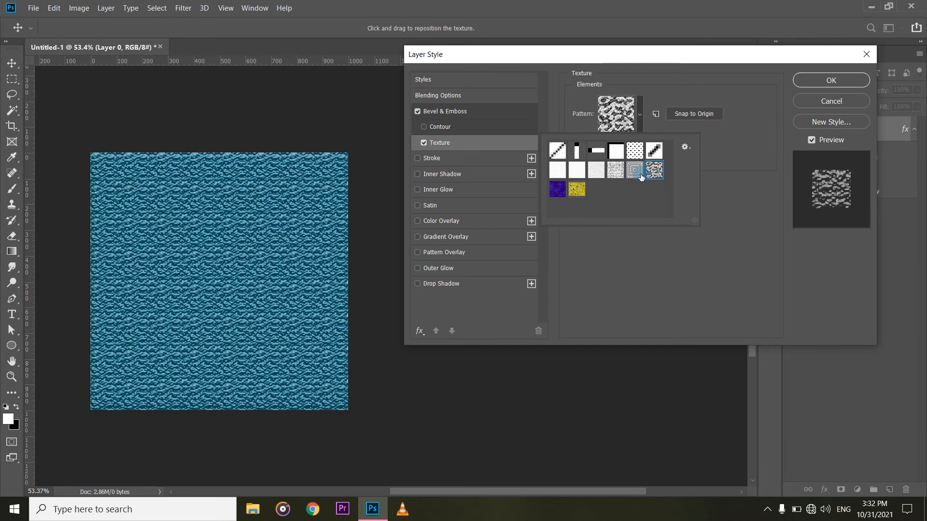
pyautogui.click(640, 175)
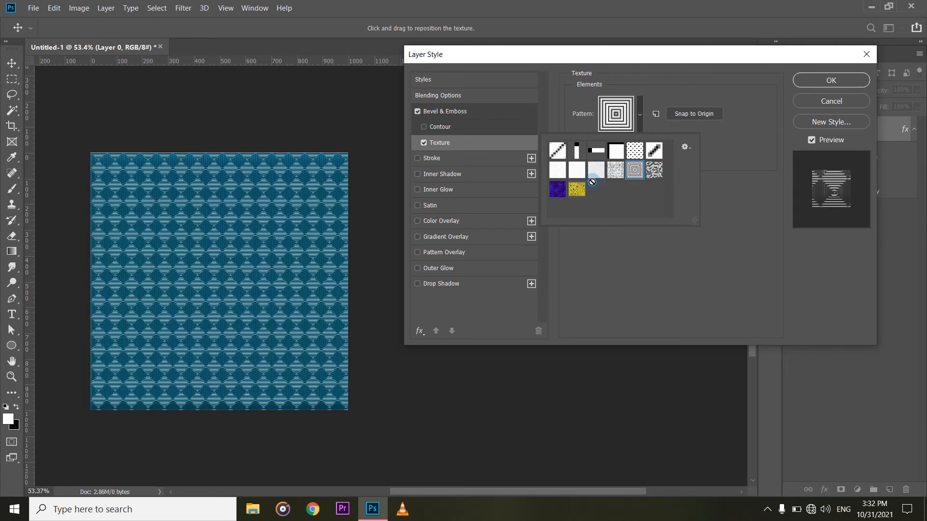
pyautogui.click(577, 189)
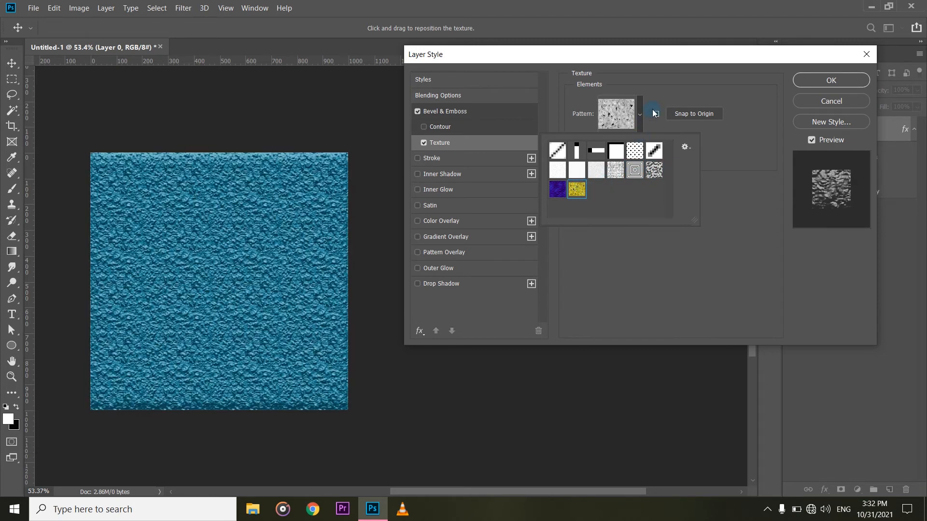
pyautogui.click(558, 170)
pyautogui.click(576, 189)
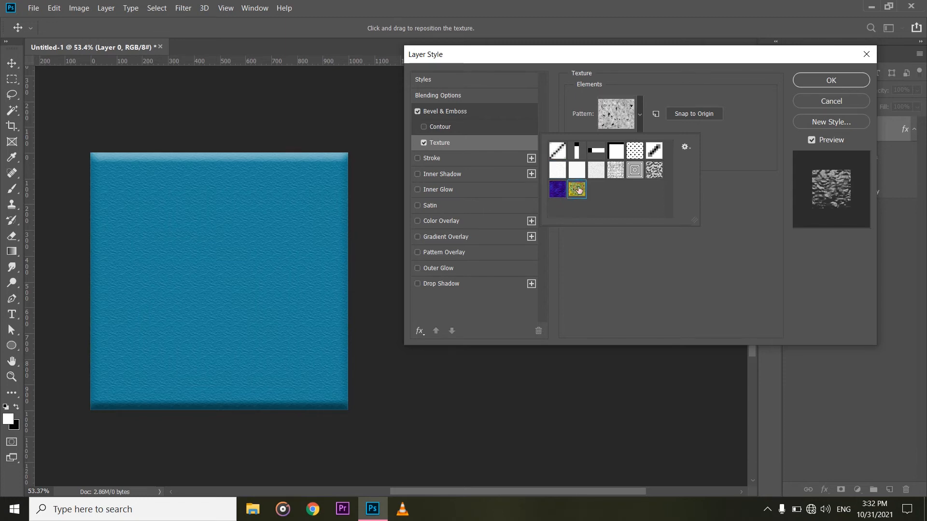
pyautogui.click(640, 127)
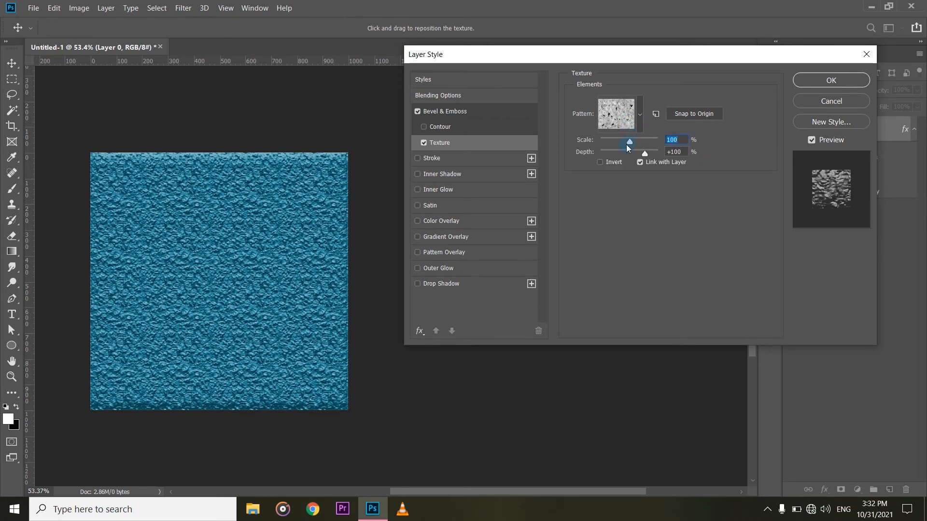
# Step: Set the texture's scale to 323% and its depth to +14%, and toggle its Invert option
pyautogui.moveTo(626, 144)
pyautogui.mouseDown()
pyautogui.moveTo(618, 144)
pyautogui.moveTo(638, 143)
pyautogui.moveTo(610, 153)
pyautogui.moveTo(632, 158)
pyautogui.moveTo(610, 163)
pyautogui.moveTo(656, 152)
pyautogui.moveTo(633, 158)
pyautogui.mouseUp()
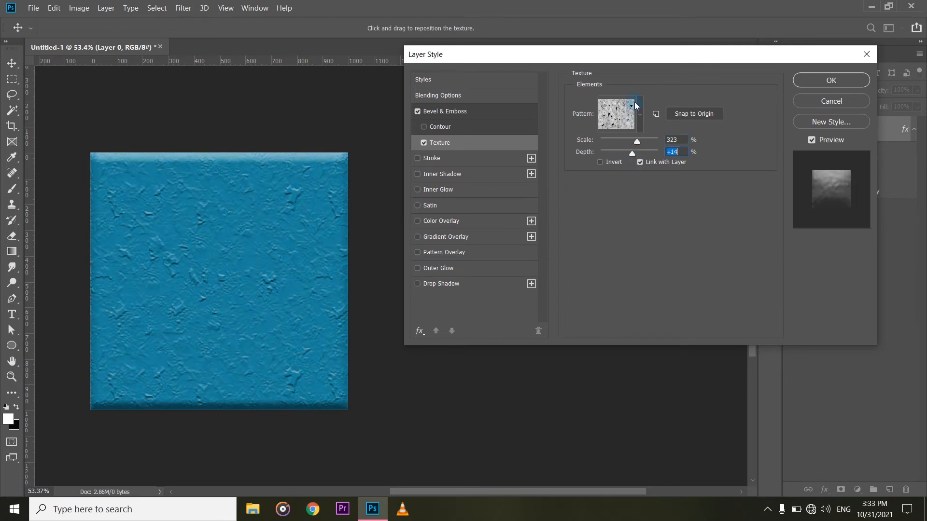
pyautogui.click(608, 163)
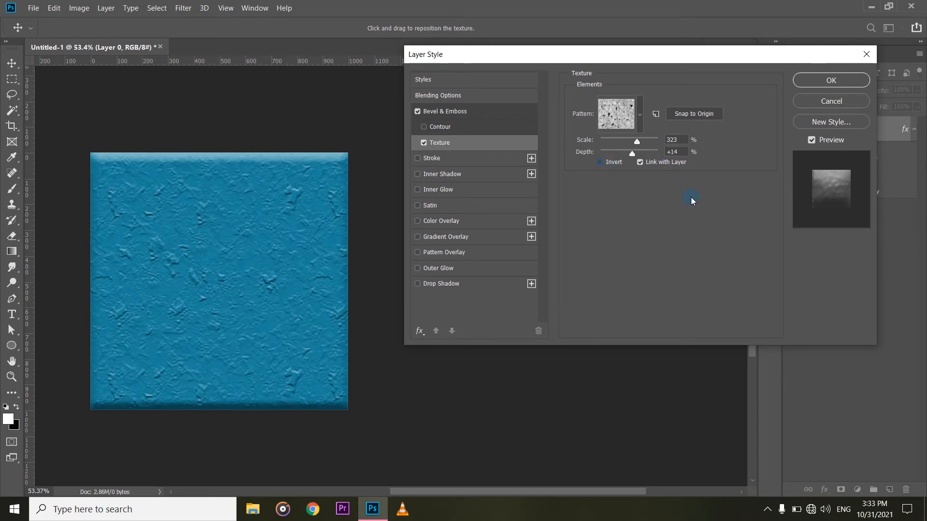
pyautogui.click(583, 267)
# Step: Switch off the Texture and Bevel & Emboss effects on Layer 0
pyautogui.click(424, 143)
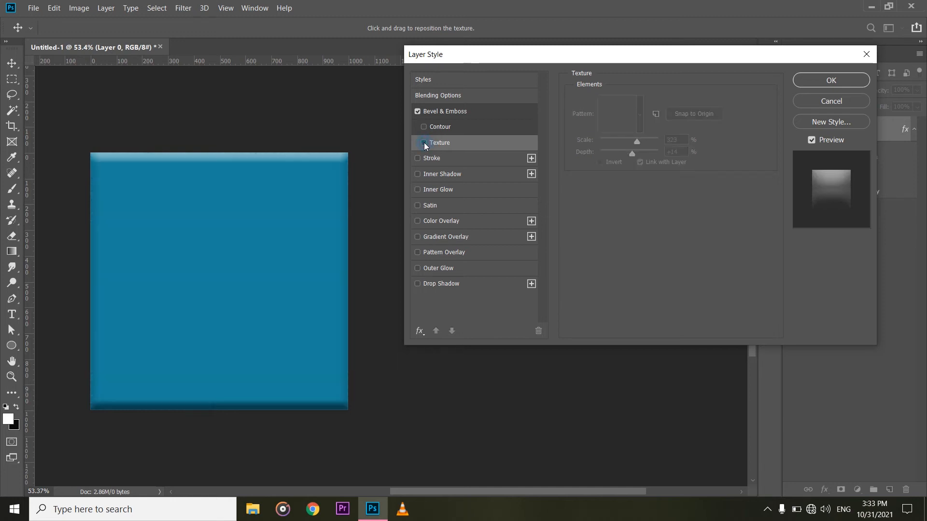
pyautogui.click(418, 112)
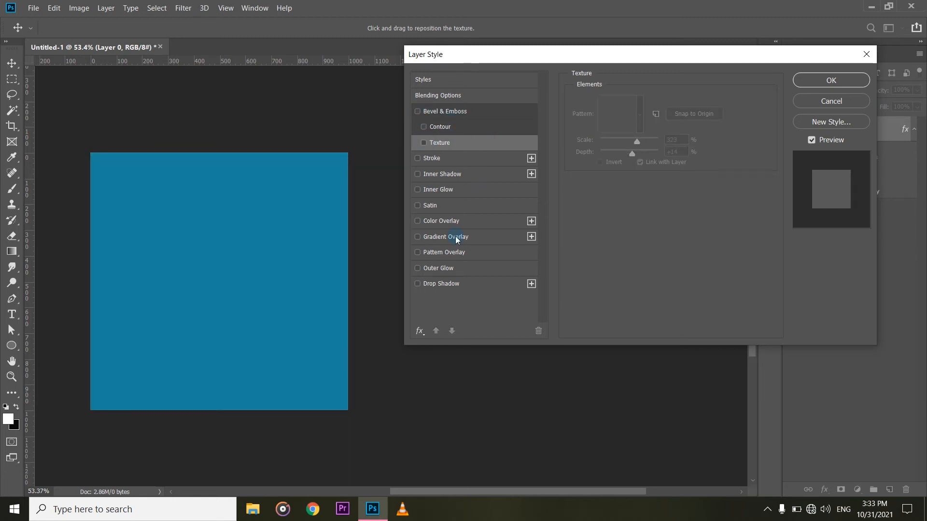
# Step: Enable Pattern Overlay on Layer 0, try the Darker Color, Linear Light and Difference blend modes, and return to Normal
pyautogui.click(440, 253)
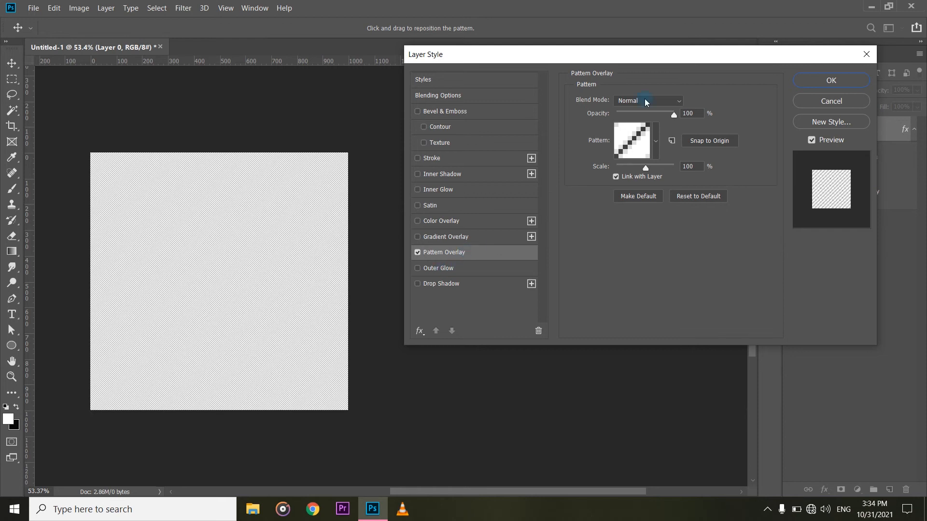
pyautogui.click(656, 101)
pyautogui.click(637, 126)
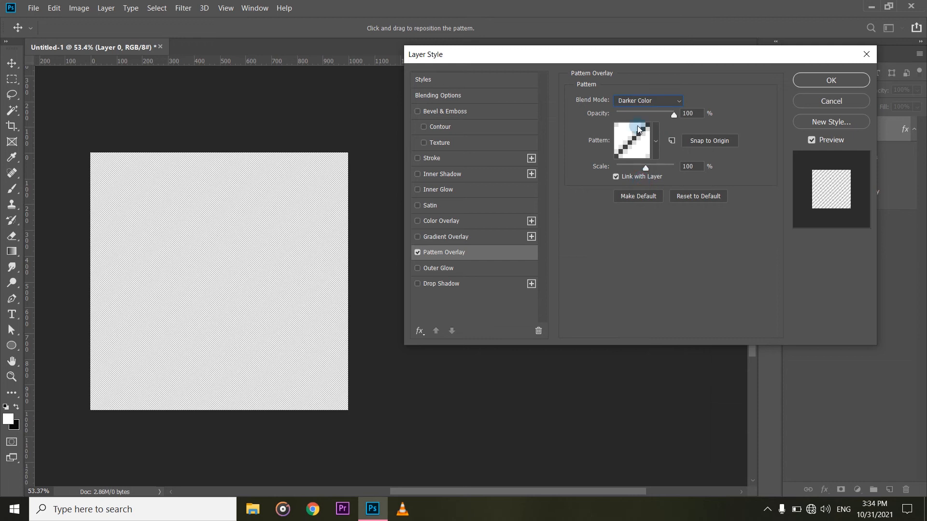
pyautogui.click(637, 102)
pyautogui.click(642, 284)
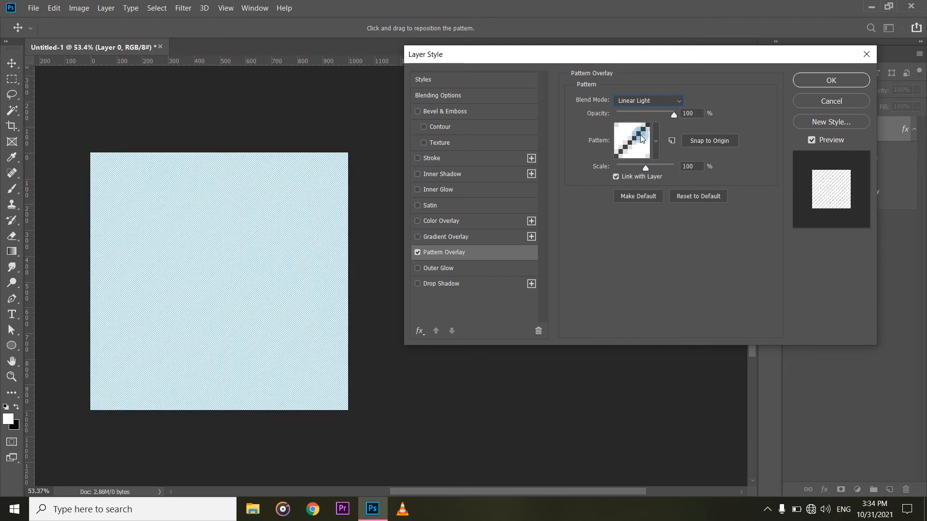
pyautogui.click(640, 101)
pyautogui.click(640, 319)
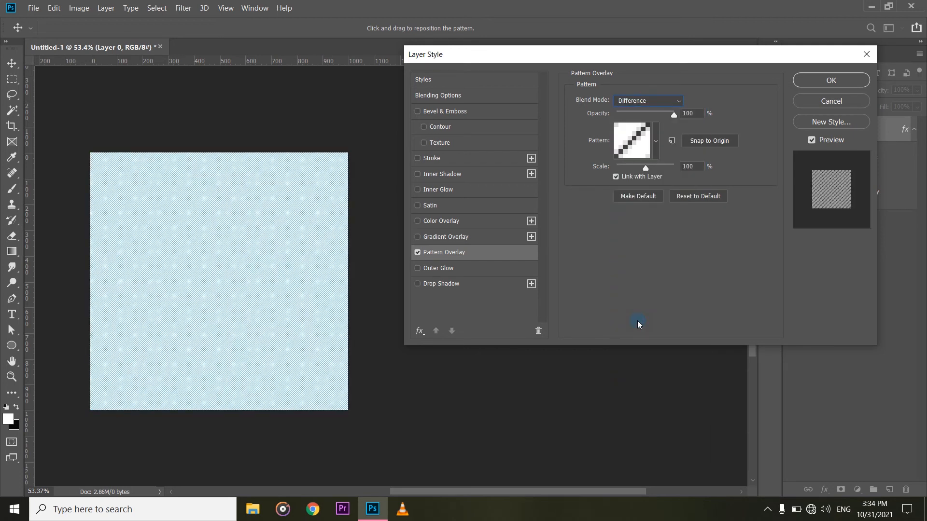
pyautogui.click(640, 101)
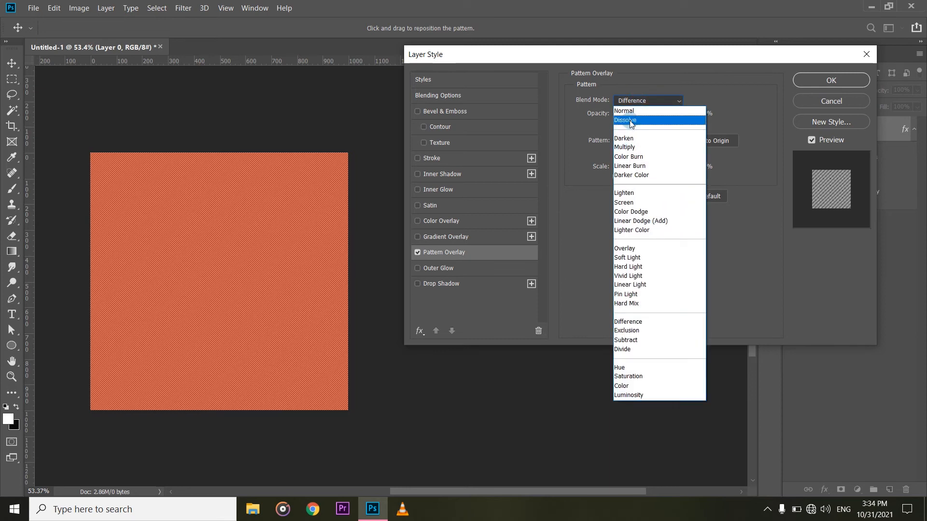
pyautogui.click(629, 111)
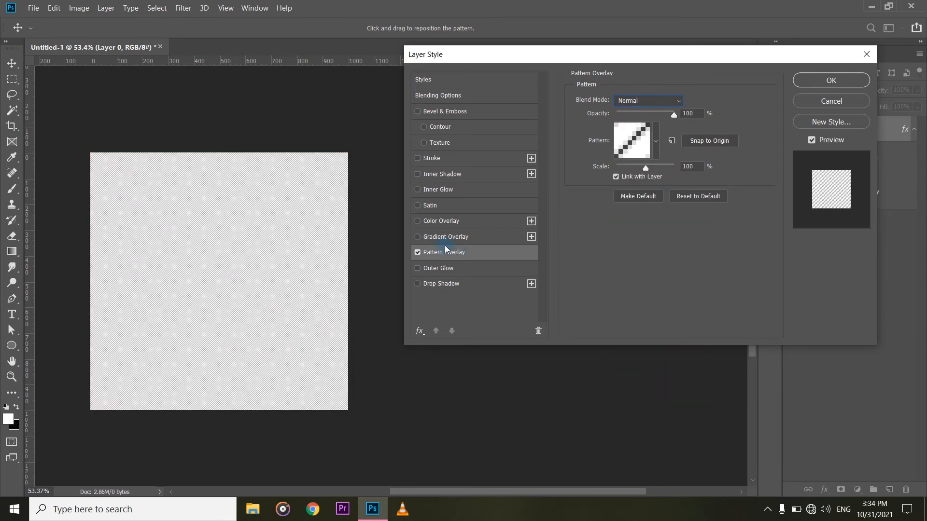
# Step: Try the yellow speckled, purple wavy and maze-like patterns for the overlay, and choose the concentric squares pattern
pyautogui.click(655, 141)
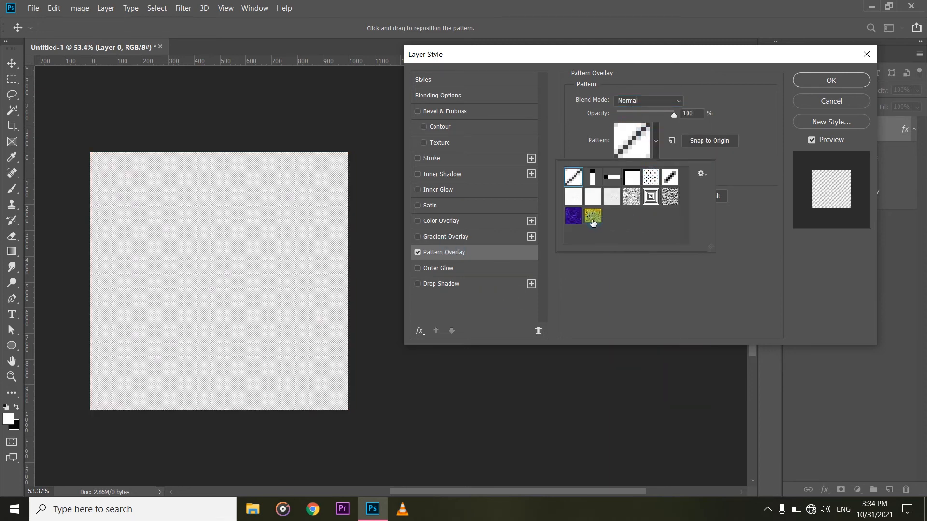
pyautogui.click(593, 218)
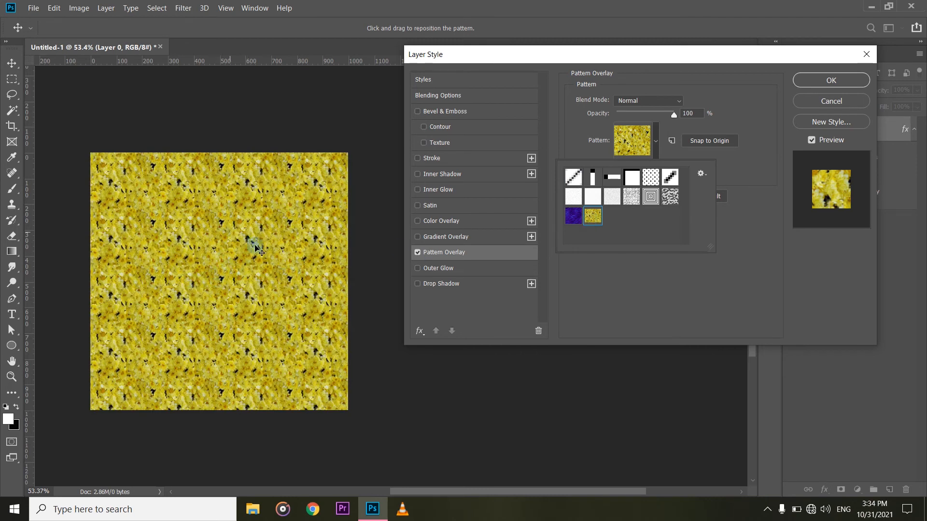
pyautogui.click(573, 216)
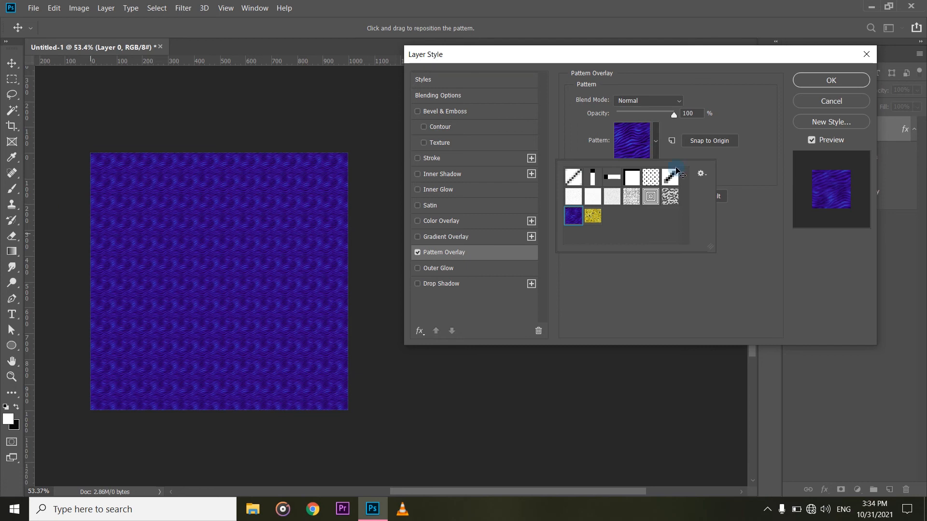
pyautogui.click(670, 197)
pyautogui.click(653, 200)
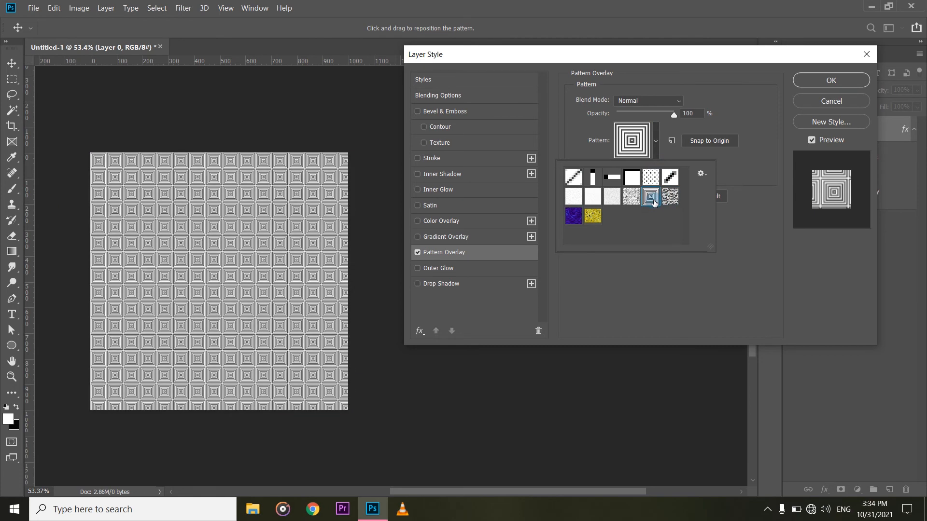
pyautogui.click(642, 116)
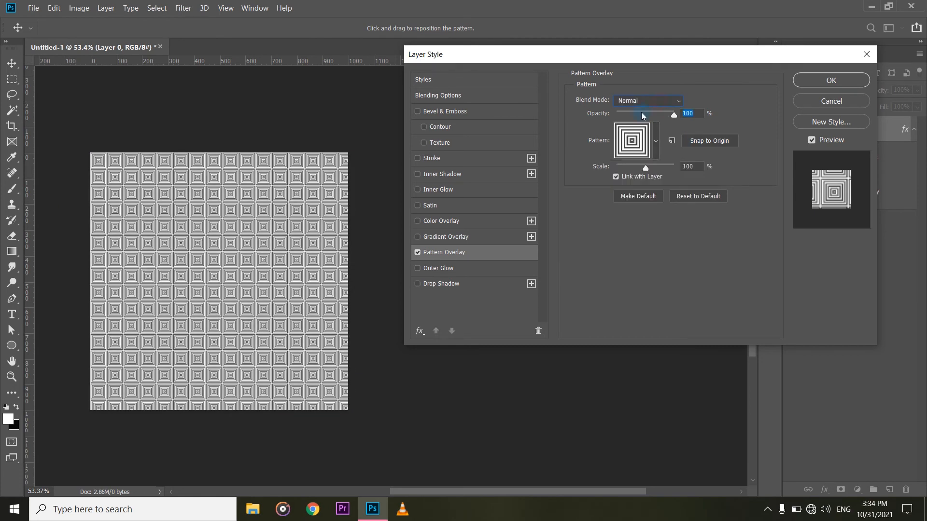
# Step: Set the pattern overlay's blend mode to Hard Mix and its scale to 168%
pyautogui.click(641, 102)
pyautogui.click(642, 255)
pyautogui.click(641, 107)
pyautogui.click(634, 302)
pyautogui.click(636, 101)
pyautogui.click(636, 101)
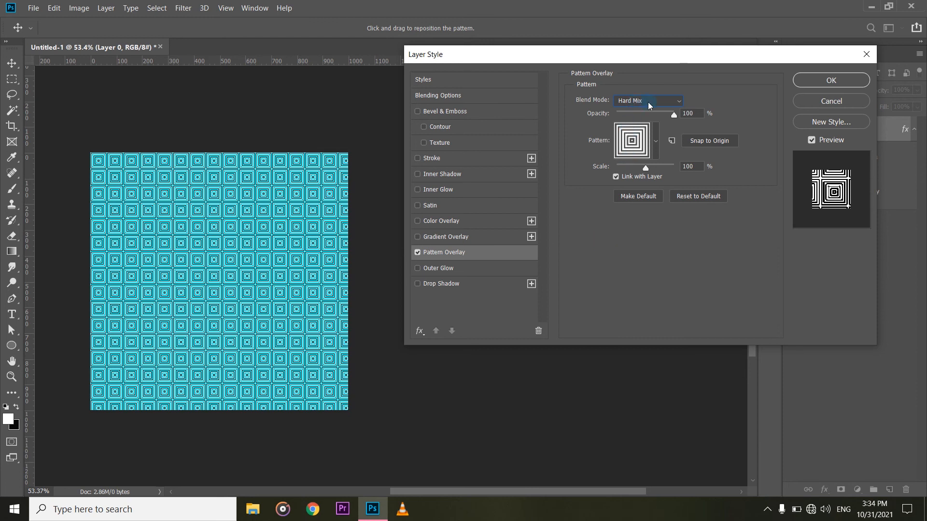
pyautogui.moveTo(646, 167)
pyautogui.mouseDown()
pyautogui.moveTo(629, 168)
pyautogui.moveTo(647, 172)
pyautogui.mouseUp()
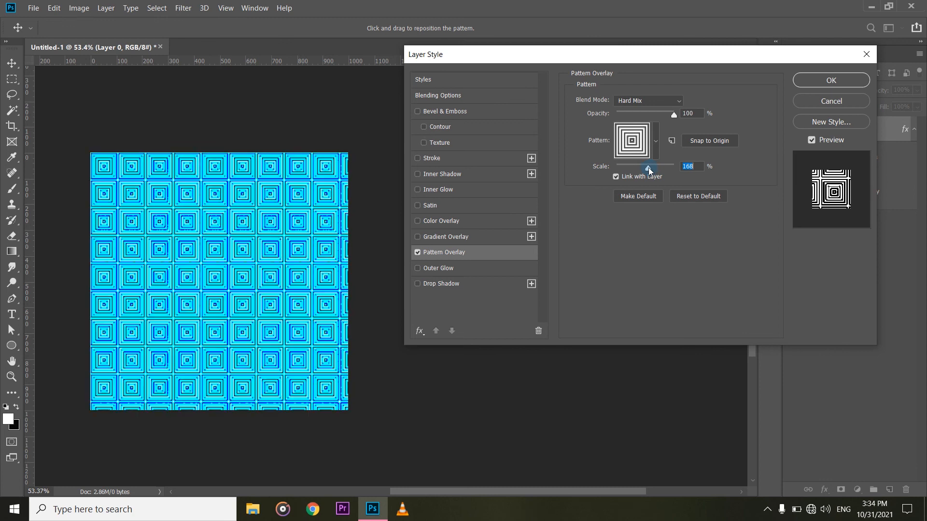